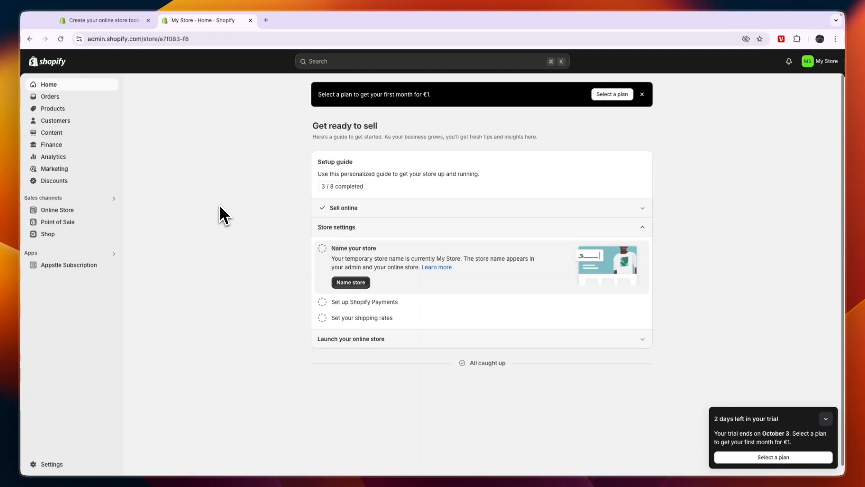
{"action": "key", "text": "ctrl+shift+Tab"}
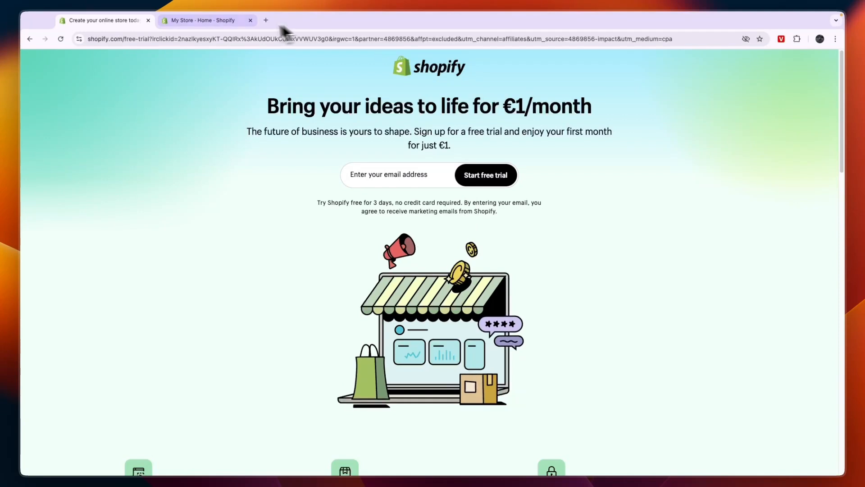
{"action": "left_click", "coordinate": [201, 20]}
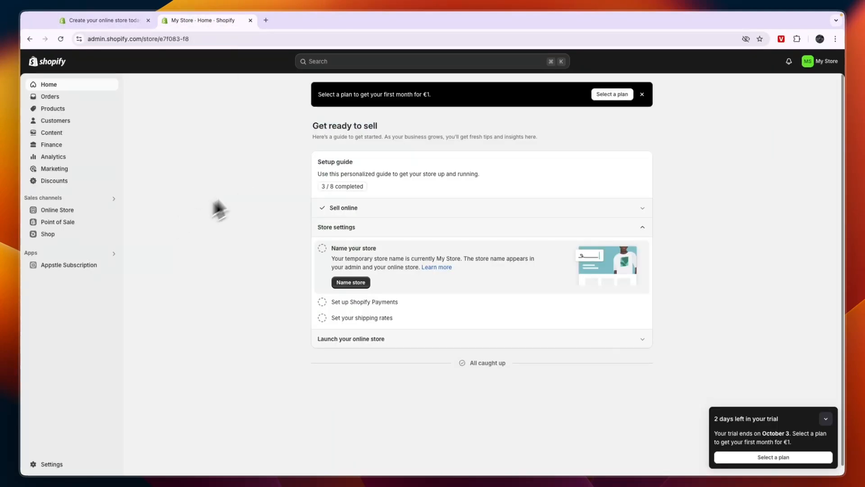
Search the Shopify App Store for "big" and open the BIG Digital Downloads Products listing
{"action": "left_click", "coordinate": [316, 66]}
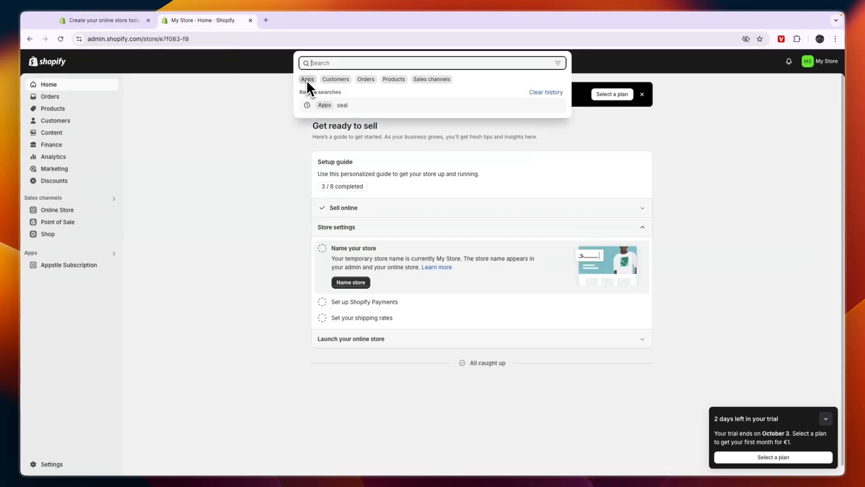
{"action": "left_click", "coordinate": [307, 79]}
{"action": "type", "text": "big"}
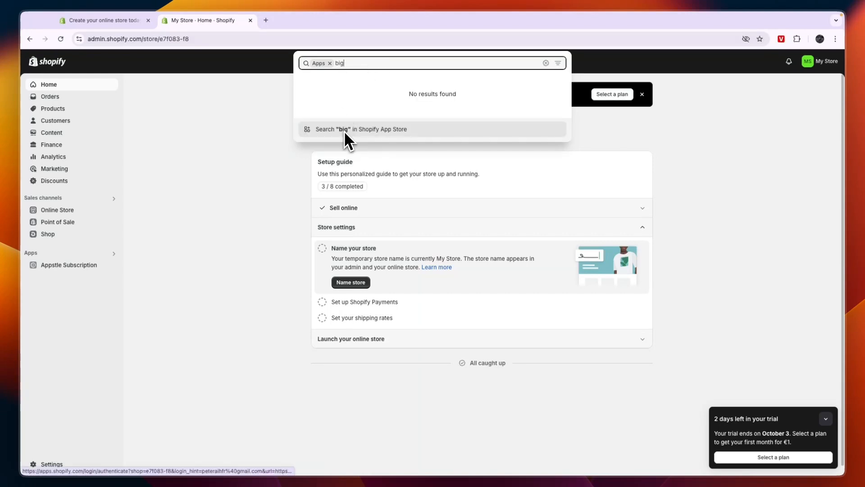
{"action": "left_click", "coordinate": [344, 130]}
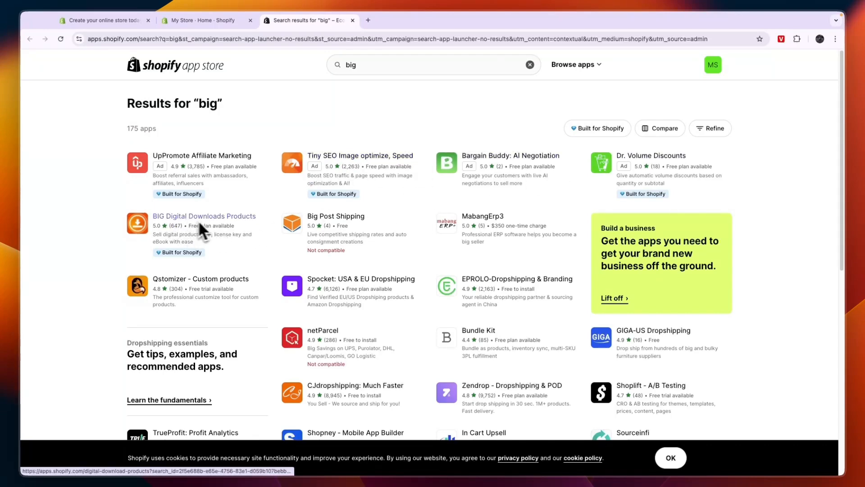
{"action": "left_click", "coordinate": [196, 218]}
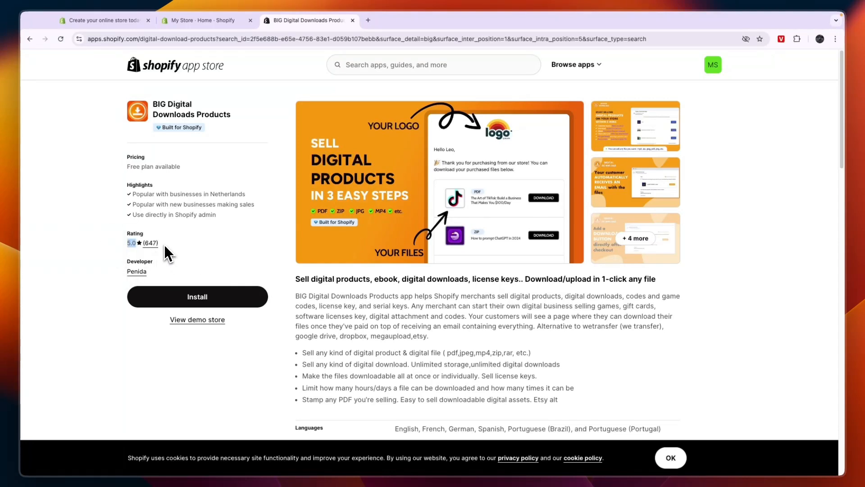
Check the app's rating and browse its preview images
{"action": "left_click_drag", "start_coordinate": [164, 245], "coordinate": [155, 244]}
{"action": "left_click", "coordinate": [188, 251]}
{"action": "left_click", "coordinate": [617, 105]}
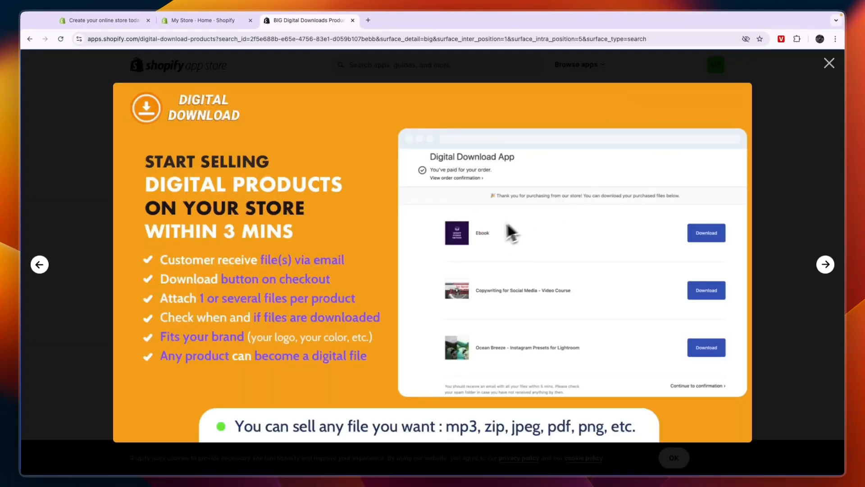
{"action": "left_click", "coordinate": [826, 264]}
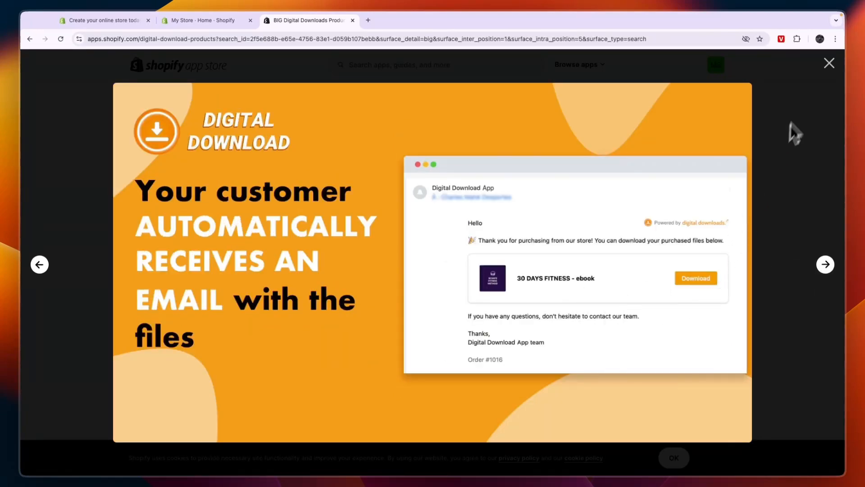
{"action": "left_click", "coordinate": [829, 63]}
Read the app description and examine the storage, order, product and license key limits of the Free plan
{"action": "scroll", "coordinate": [514, 283], "scroll_direction": "down", "scroll_amount": 2}
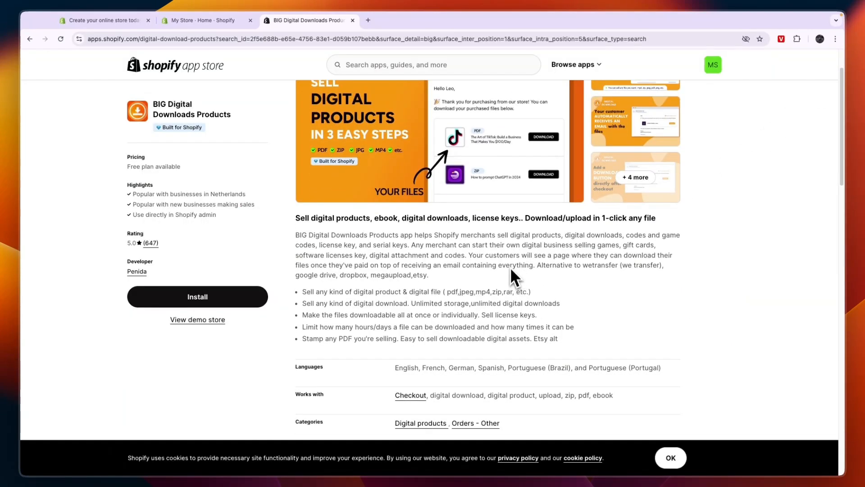
{"action": "scroll", "coordinate": [513, 252], "scroll_direction": "down", "scroll_amount": 1}
{"action": "scroll", "coordinate": [509, 252], "scroll_direction": "down", "scroll_amount": 7}
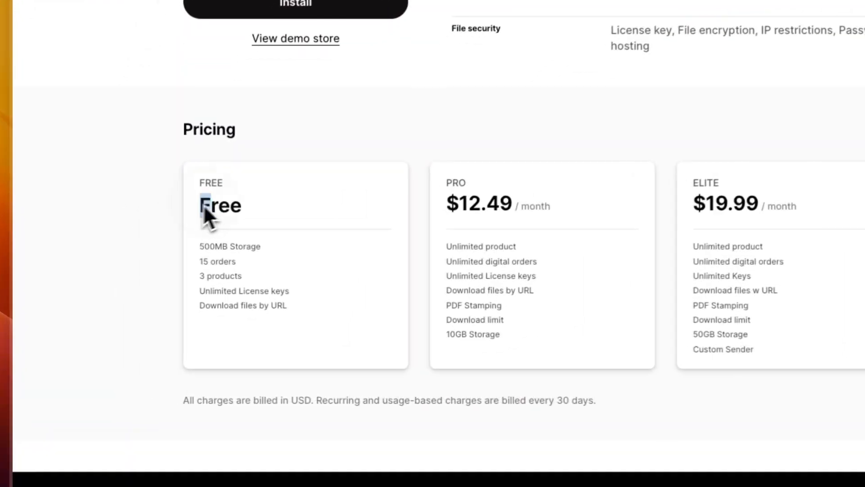
{"action": "double_click", "coordinate": [144, 272]}
{"action": "left_click_drag", "start_coordinate": [202, 248], "coordinate": [164, 251]}
{"action": "left_click", "coordinate": [229, 251]}
{"action": "left_click", "coordinate": [251, 257]}
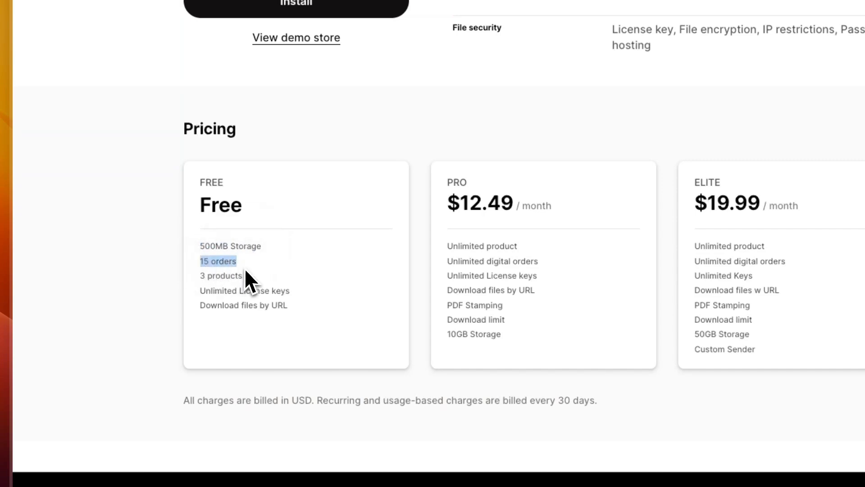
{"action": "left_click_drag", "start_coordinate": [245, 276], "coordinate": [196, 277]}
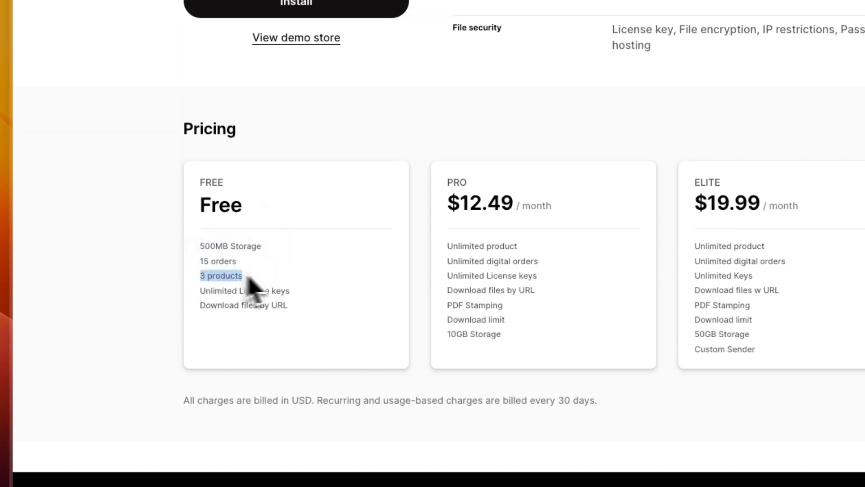
{"action": "left_click_drag", "start_coordinate": [293, 293], "coordinate": [212, 292]}
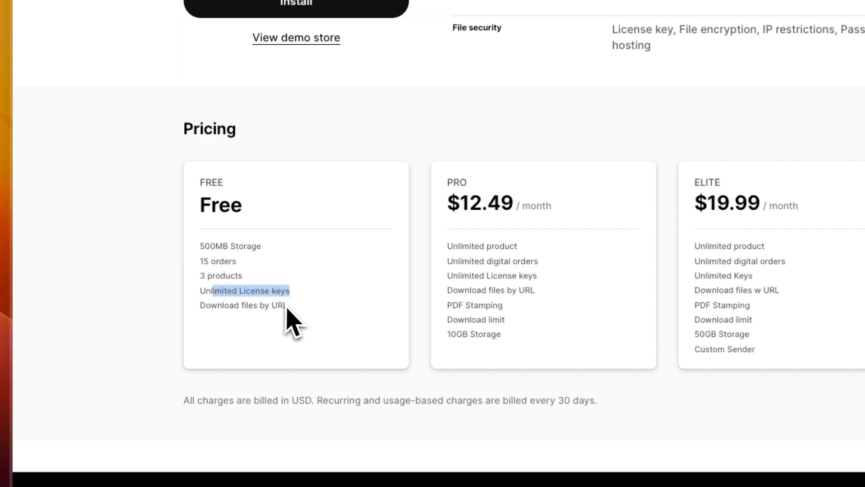
{"action": "left_click_drag", "start_coordinate": [289, 308], "coordinate": [209, 318]}
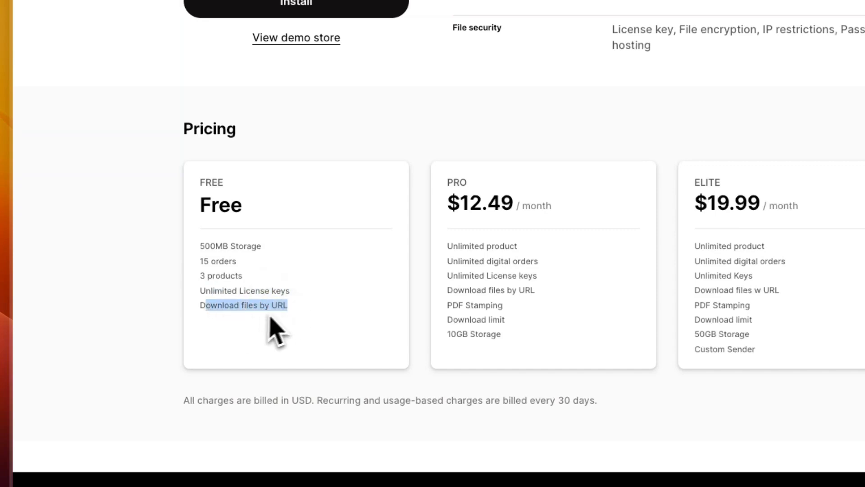
{"action": "left_click", "coordinate": [297, 333]}
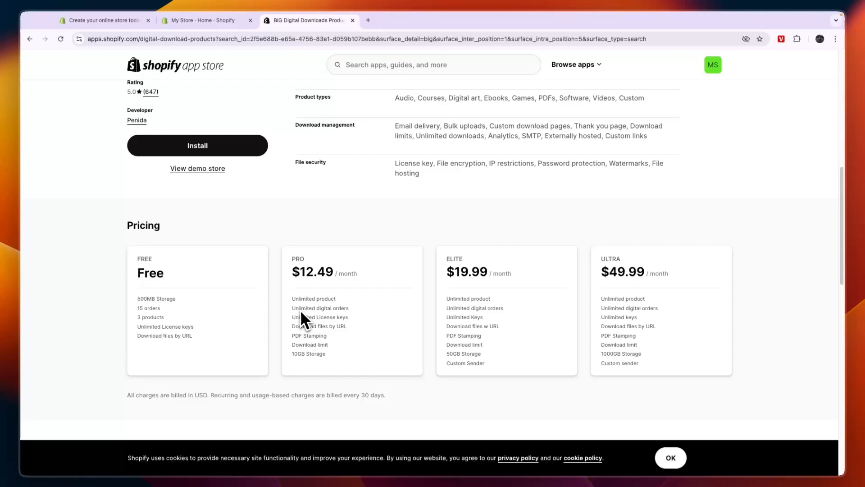
Compare the features included in the Pro and Elite pricing plans
{"action": "left_click_drag", "start_coordinate": [293, 308], "coordinate": [349, 310]}
{"action": "left_click_drag", "start_coordinate": [296, 260], "coordinate": [312, 261]}
{"action": "left_click_drag", "start_coordinate": [444, 311], "coordinate": [477, 308]}
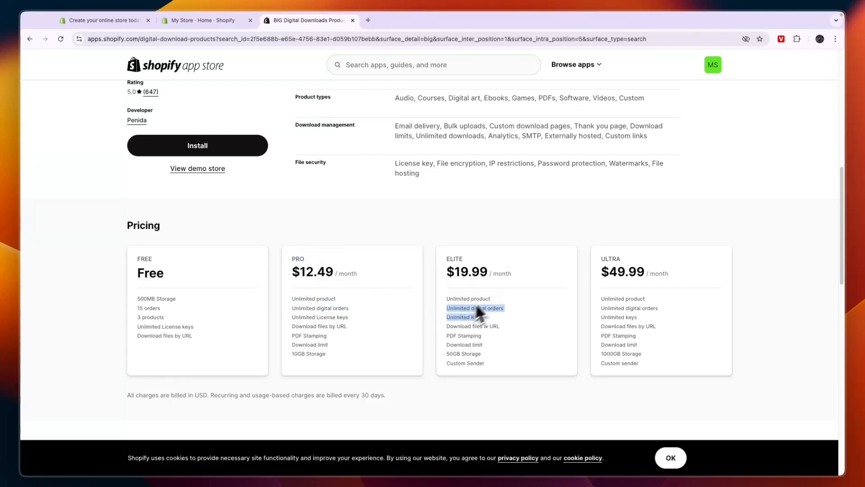
{"action": "left_click", "coordinate": [455, 352]}
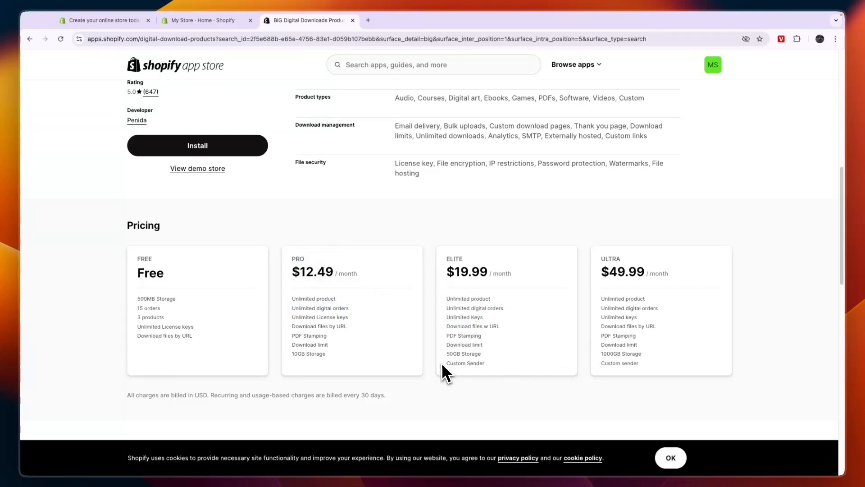
{"action": "left_click_drag", "start_coordinate": [445, 363], "coordinate": [493, 368]}
{"action": "left_click", "coordinate": [392, 256]}
Install the BIG Digital Download app on the store and approve its requested data access
{"action": "scroll", "coordinate": [361, 262], "scroll_direction": "up", "scroll_amount": 1}
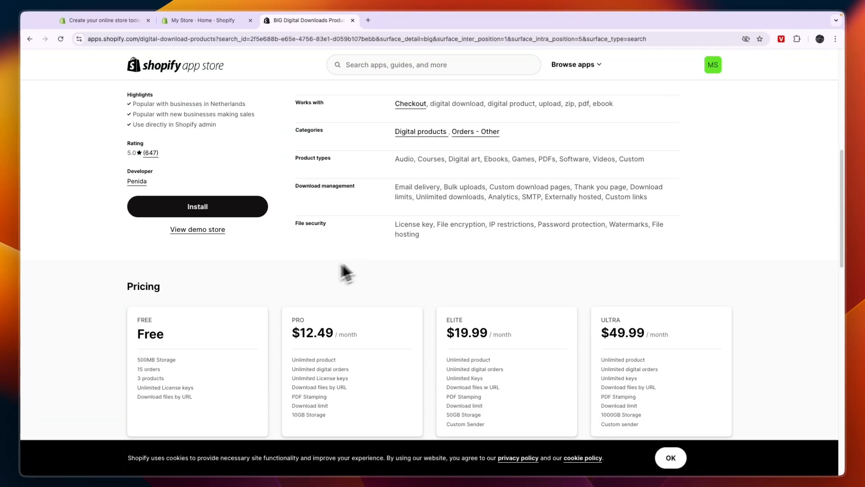
{"action": "right_click", "coordinate": [146, 389]}
{"action": "left_click", "coordinate": [195, 353]}
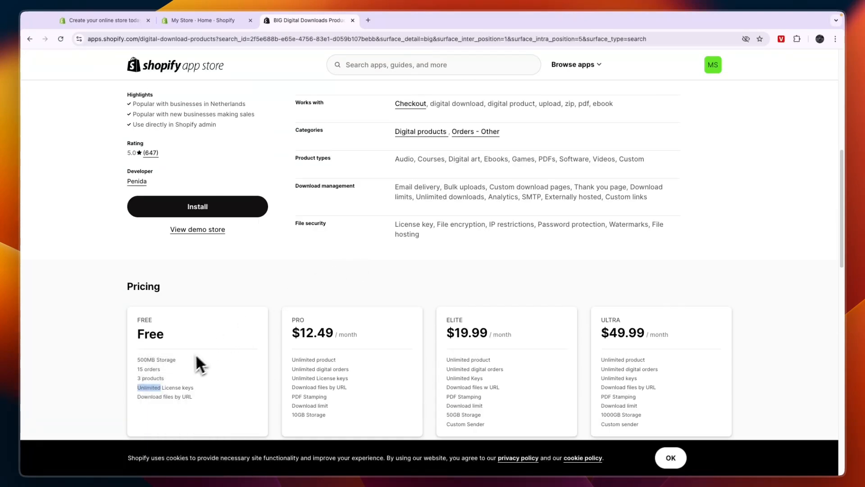
{"action": "left_click", "coordinate": [189, 365]}
{"action": "scroll", "coordinate": [189, 365], "scroll_direction": "up", "scroll_amount": 3}
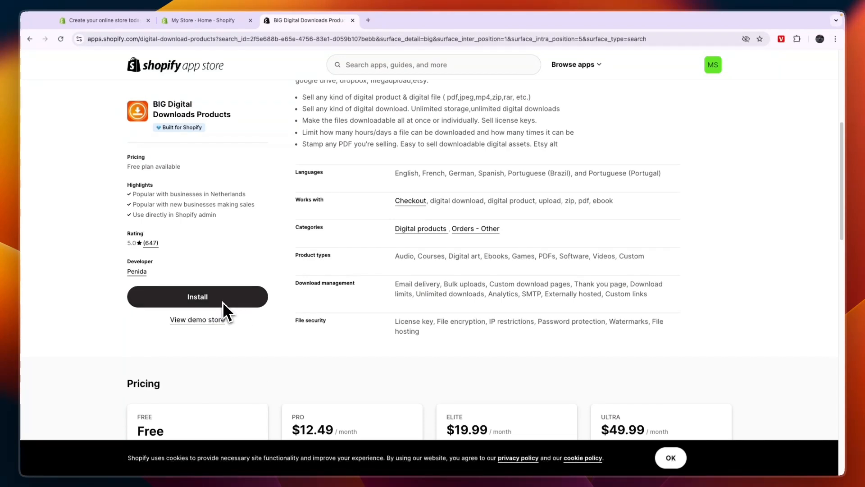
{"action": "left_click", "coordinate": [223, 301]}
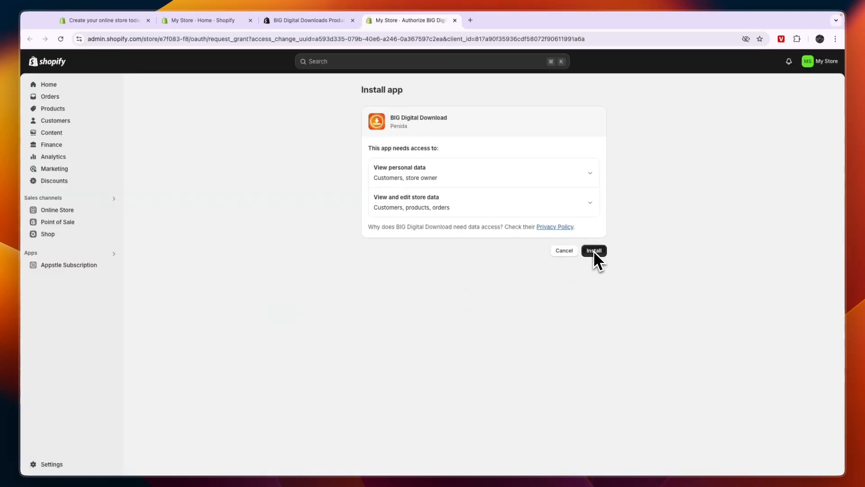
{"action": "left_click", "coordinate": [593, 250]}
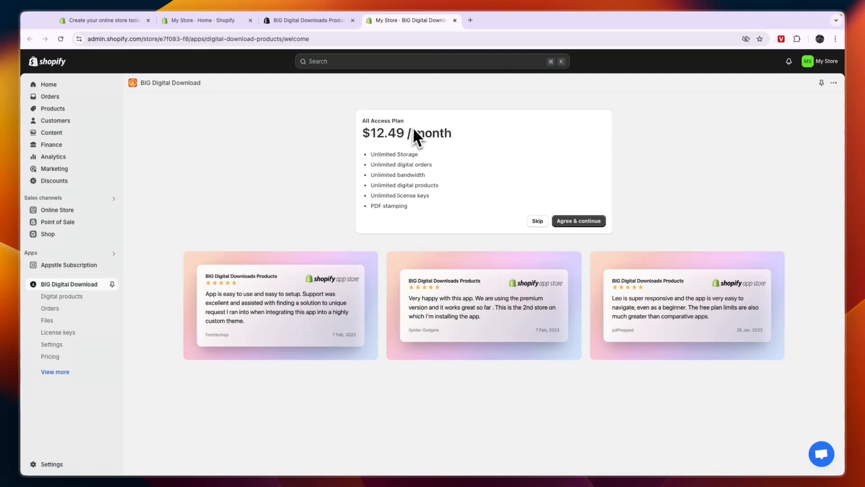
Skip the All Access Plan offer and view the language choices on the app dashboard
{"action": "triple_click", "coordinate": [363, 132]}
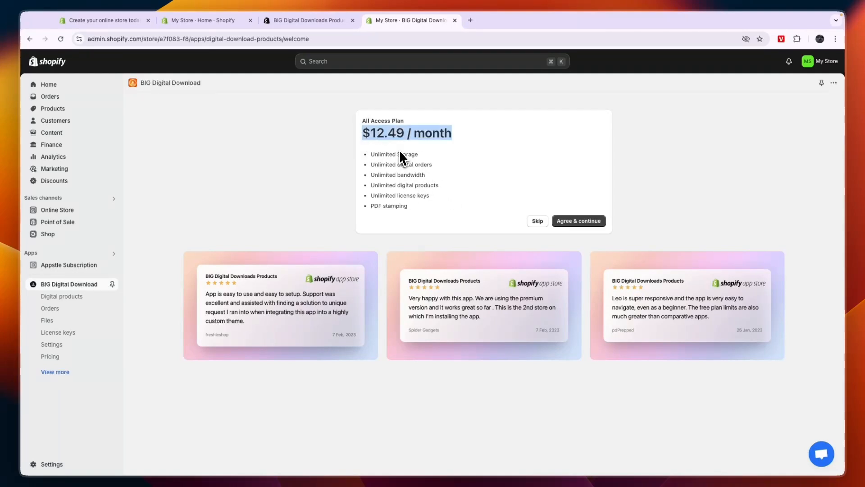
{"action": "left_click", "coordinate": [462, 181]}
{"action": "left_click", "coordinate": [537, 220]}
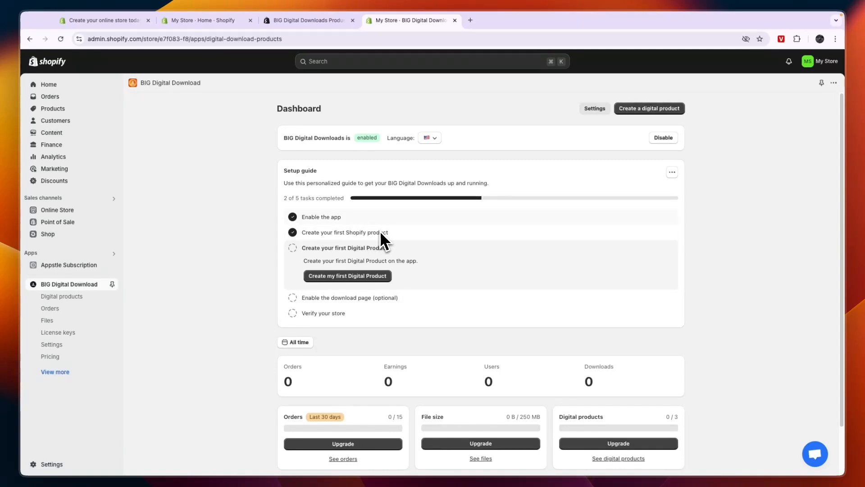
{"action": "left_click", "coordinate": [429, 140]}
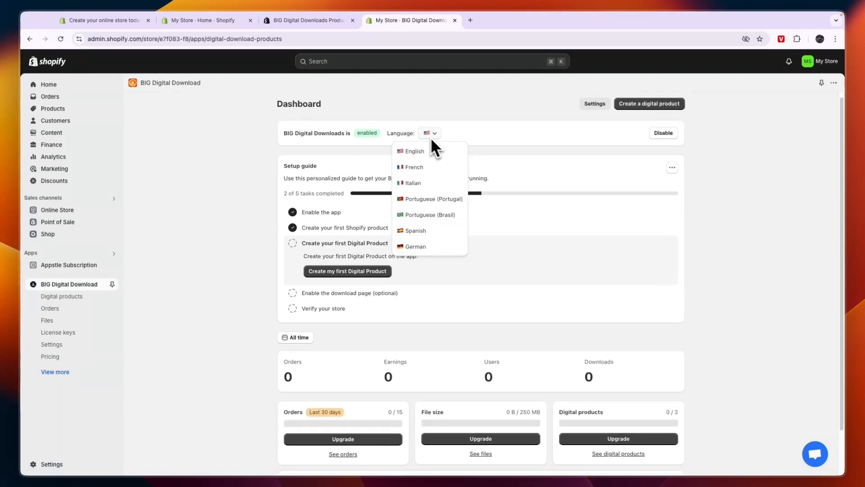
{"action": "left_click", "coordinate": [481, 169]}
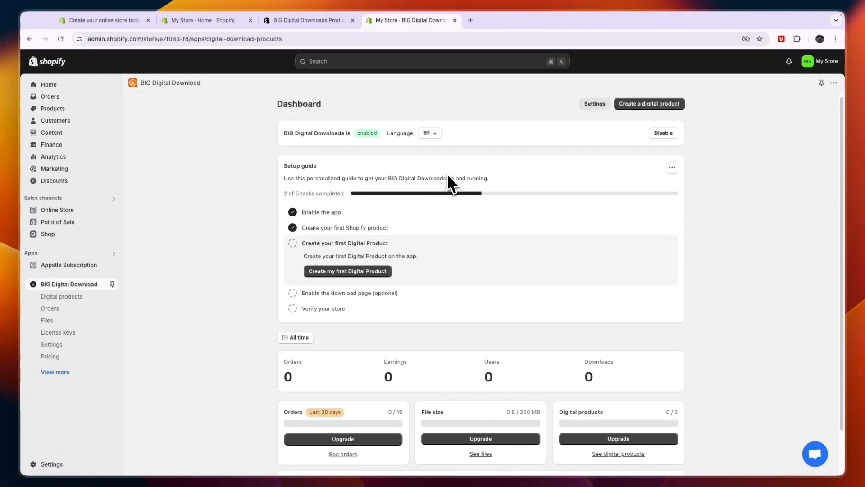
Start the first digital product and link it to the "subscription box" store product
{"action": "left_click", "coordinate": [348, 271]}
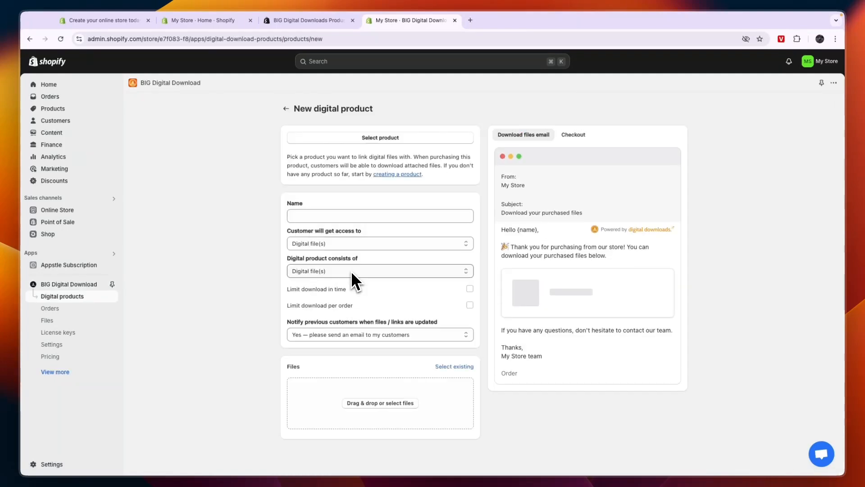
{"action": "left_click", "coordinate": [394, 140]}
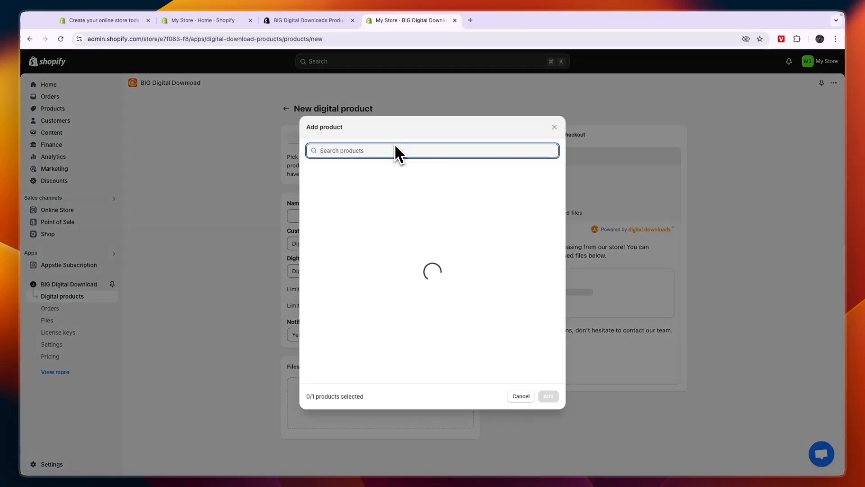
{"action": "left_click", "coordinate": [386, 201]}
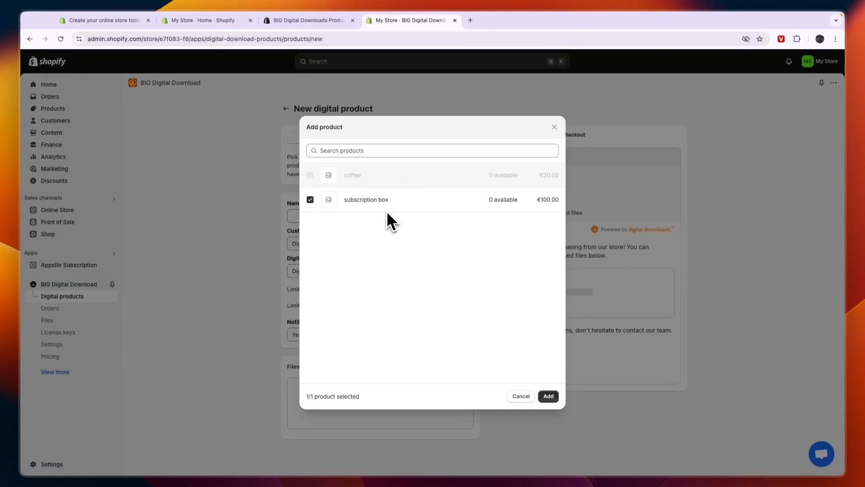
{"action": "triple_click", "coordinate": [346, 203]}
{"action": "left_click", "coordinate": [390, 206]}
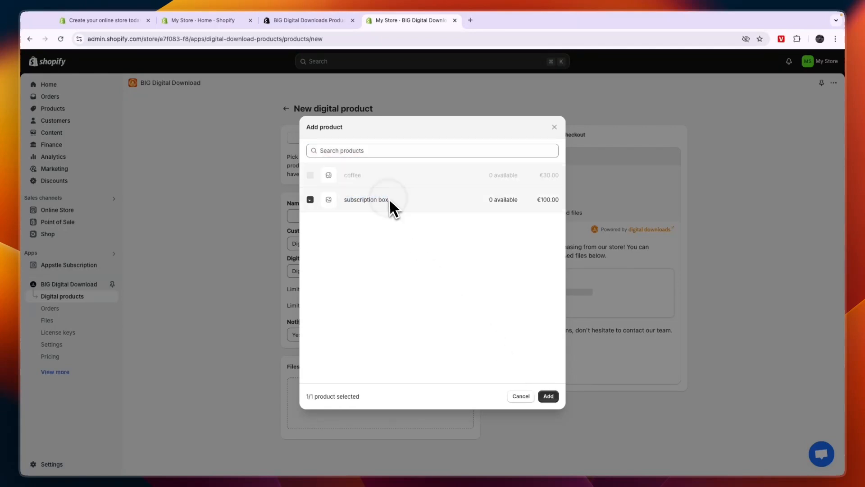
{"action": "left_click", "coordinate": [548, 396]}
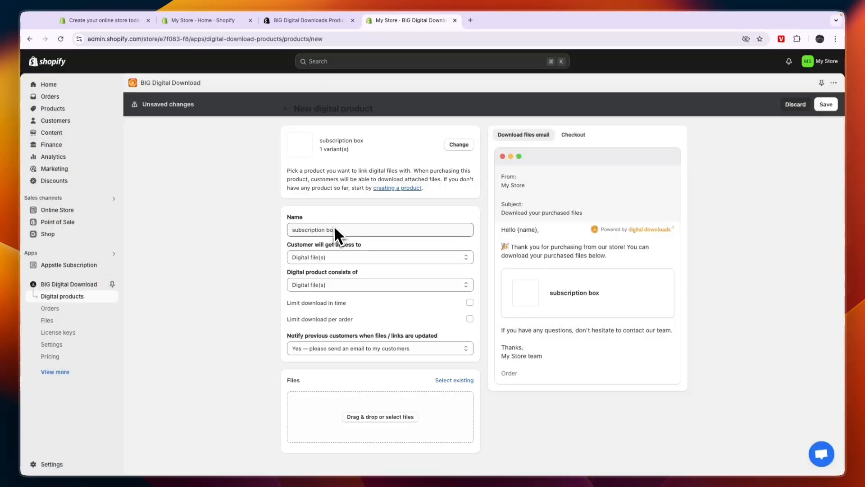
Review the digital product's name and choose Digital file(s) as what customers get access to
{"action": "left_click", "coordinate": [357, 231]}
{"action": "left_click_drag", "start_coordinate": [356, 230], "coordinate": [298, 225]}
{"action": "left_click", "coordinate": [259, 243]}
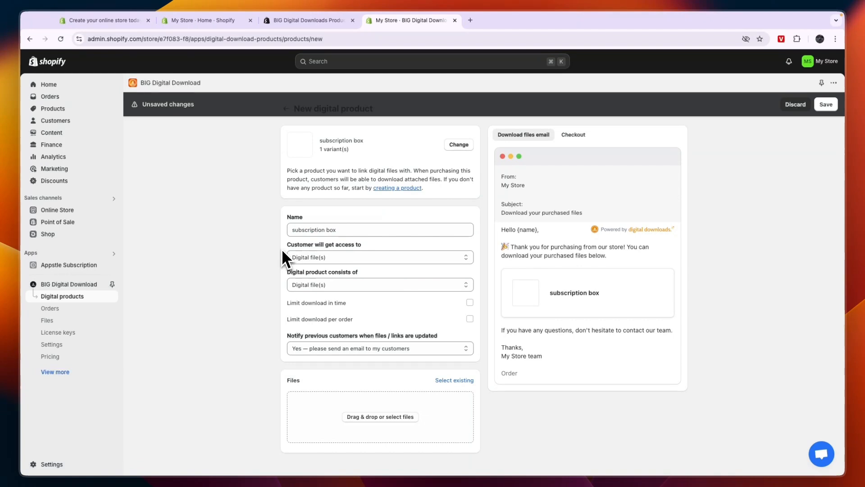
{"action": "left_click", "coordinate": [353, 256]}
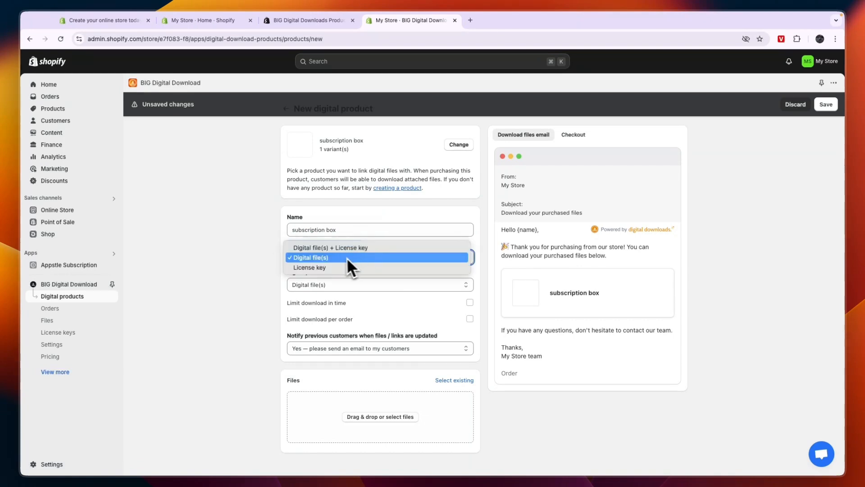
{"action": "left_click", "coordinate": [323, 256]}
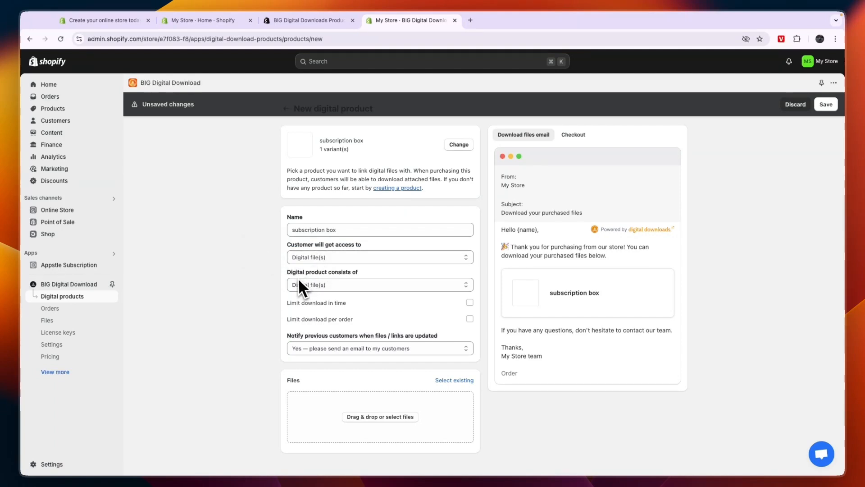
Keep Digital file(s) as the product's contents and Yes — please send an email to my customers for update notifications
{"action": "left_click", "coordinate": [339, 284]}
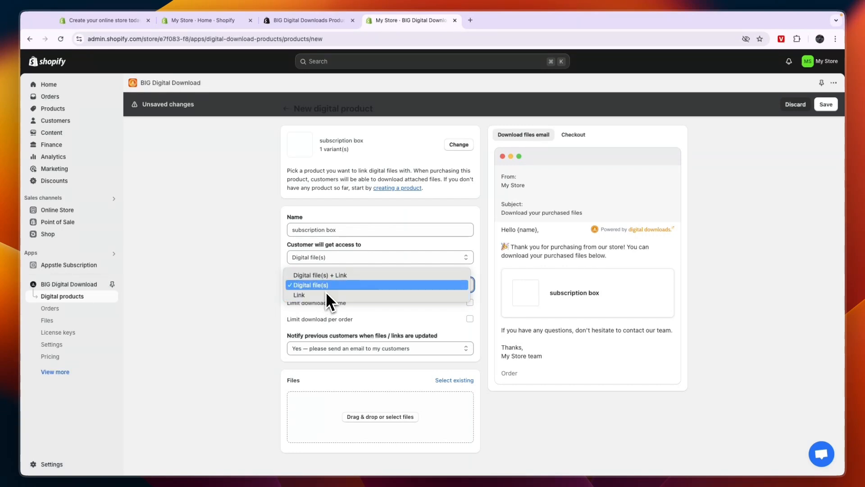
{"action": "left_click", "coordinate": [323, 289]}
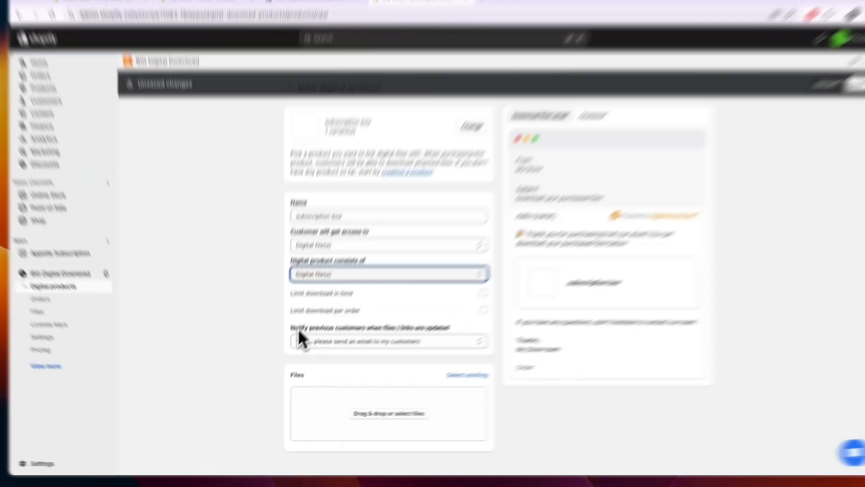
{"action": "left_click_drag", "start_coordinate": [299, 328], "coordinate": [430, 333]}
{"action": "left_click", "coordinate": [533, 271]}
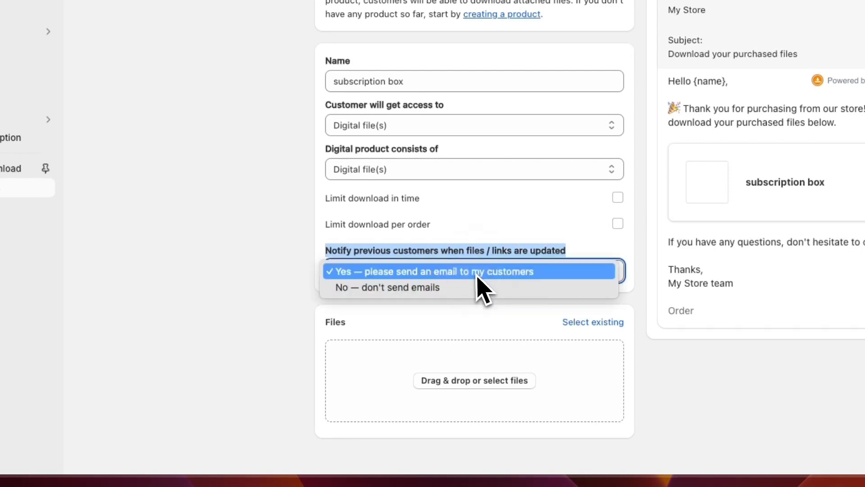
{"action": "left_click", "coordinate": [475, 272]}
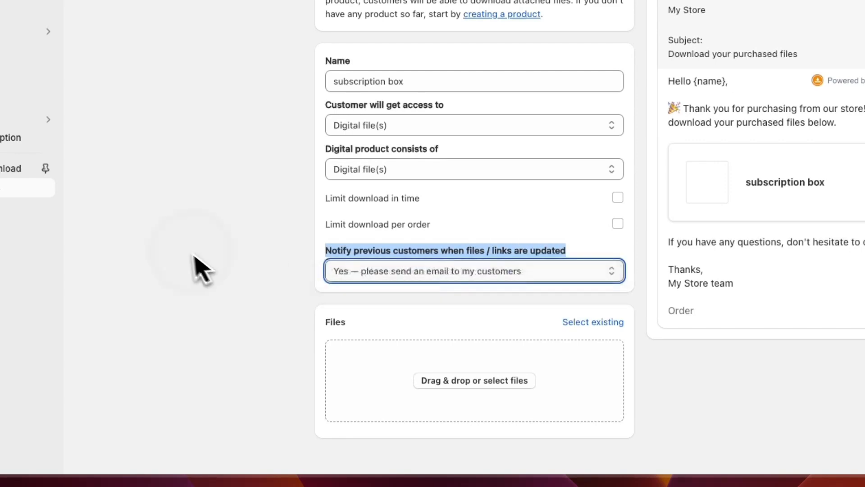
Upload BUSINESS - 2024-09-30T184321.999.png from the Downloads folder as the digital product's file
{"action": "left_click", "coordinate": [442, 380]}
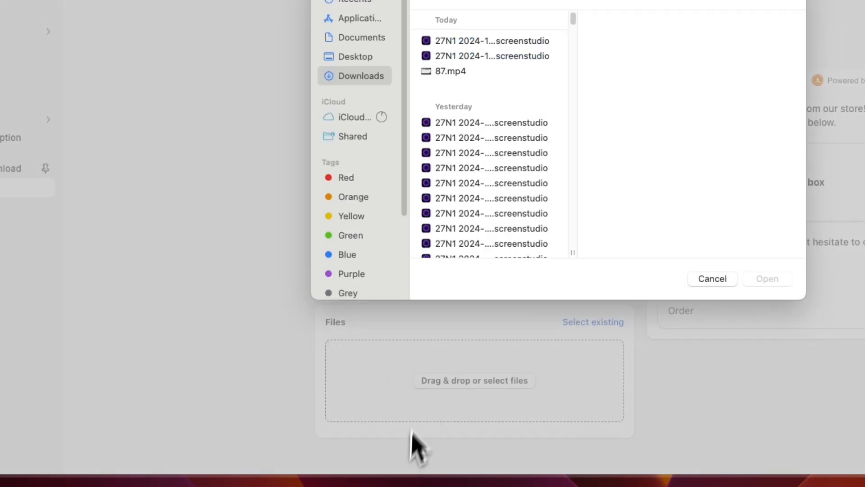
{"action": "scroll", "coordinate": [483, 151], "scroll_direction": "down", "scroll_amount": 4}
{"action": "scroll", "coordinate": [383, 248], "scroll_direction": "down", "scroll_amount": 5}
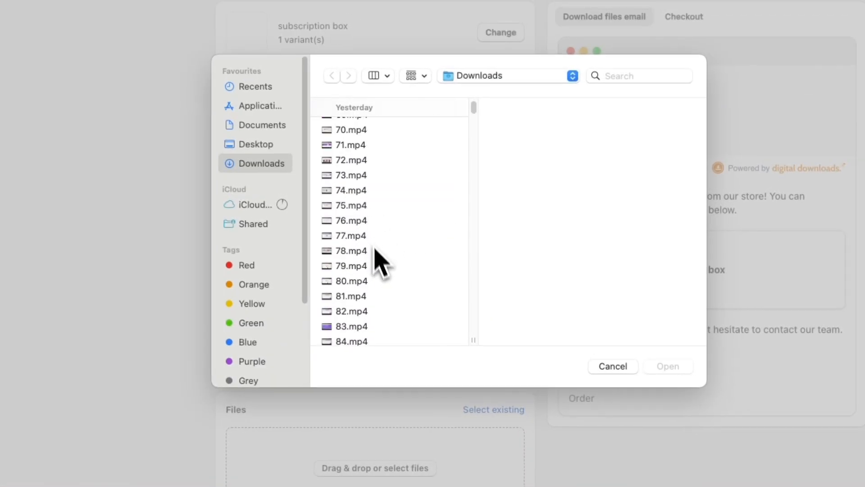
{"action": "left_click", "coordinate": [370, 267]}
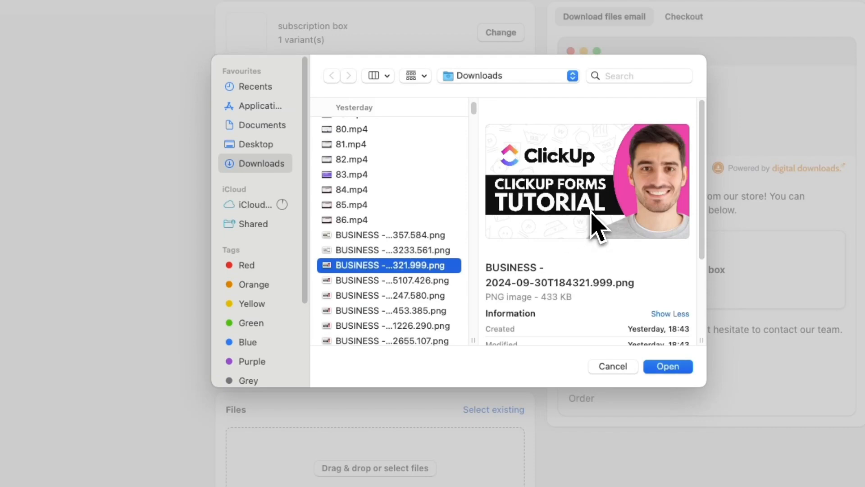
{"action": "key", "text": "Return"}
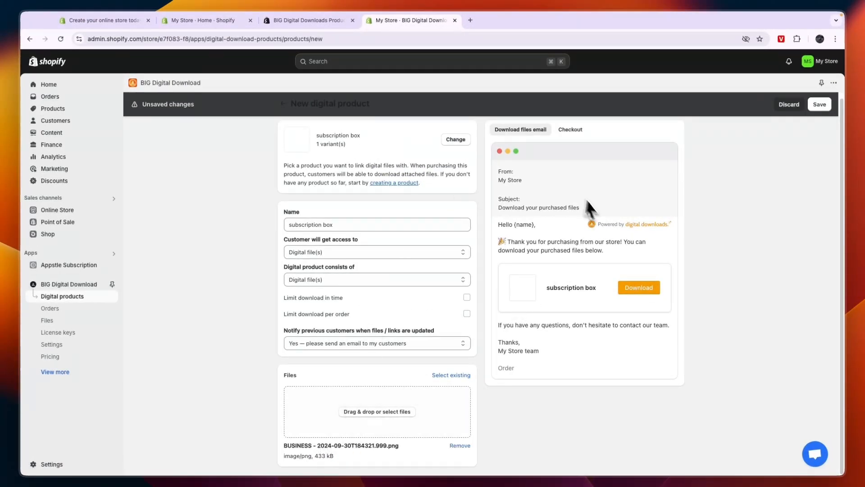
Review the download files email preview, including the greeting placeholder, thank-you message and download link
{"action": "scroll", "coordinate": [594, 231], "scroll_direction": "up", "scroll_amount": 1}
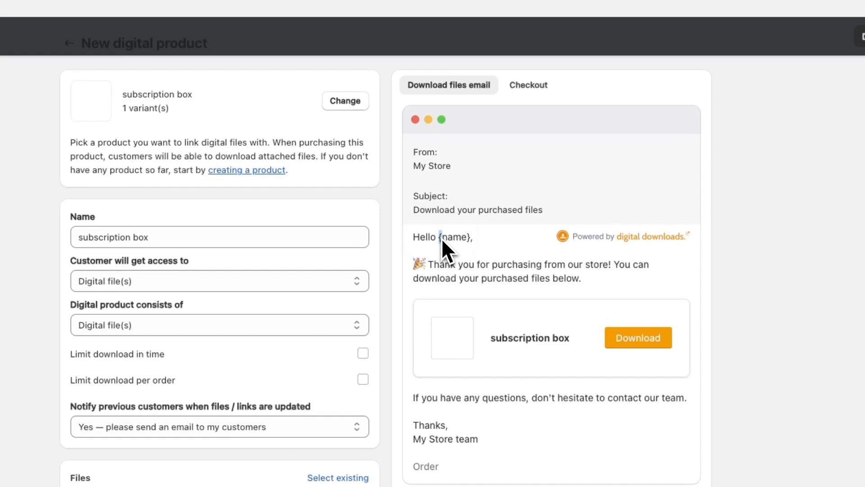
{"action": "left_click_drag", "start_coordinate": [442, 241], "coordinate": [463, 246]}
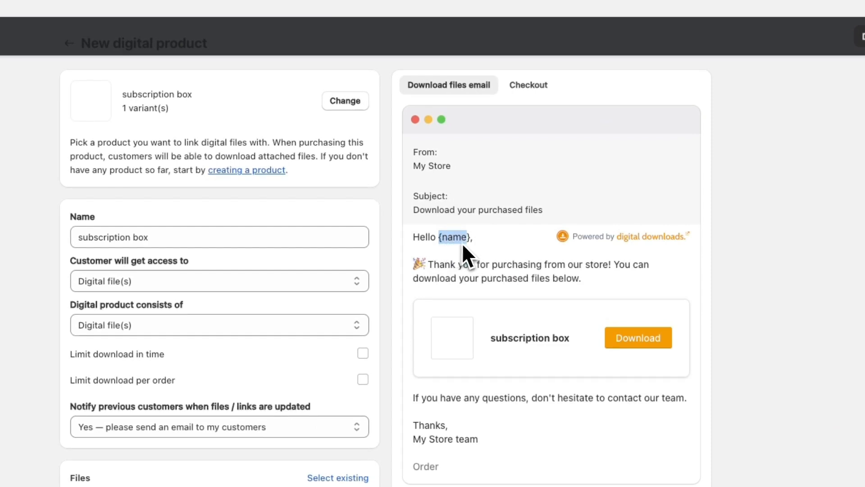
{"action": "left_click", "coordinate": [469, 243]}
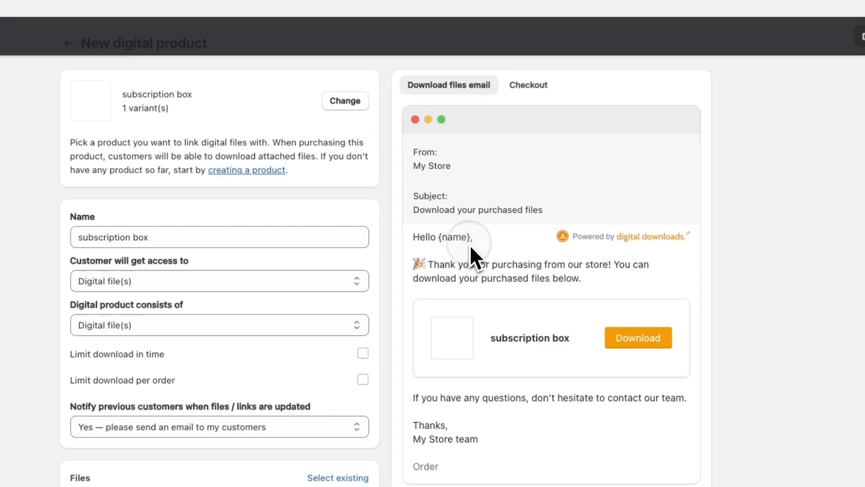
{"action": "left_click_drag", "start_coordinate": [470, 267], "coordinate": [619, 280]}
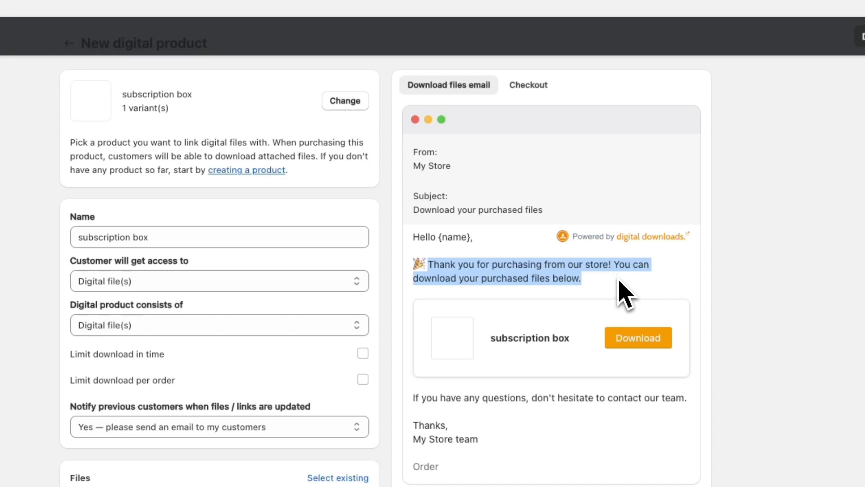
{"action": "left_click", "coordinate": [618, 281]}
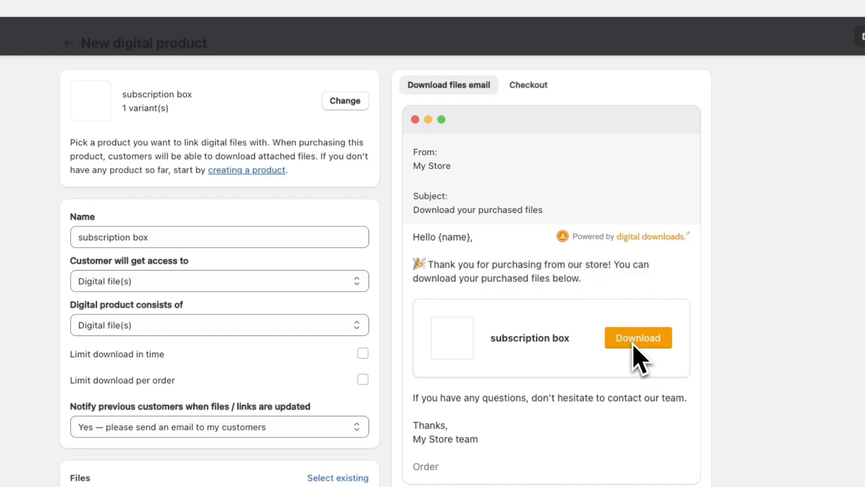
Check the checkout preview of the download offer and save the new digital product
{"action": "left_click", "coordinate": [531, 86]}
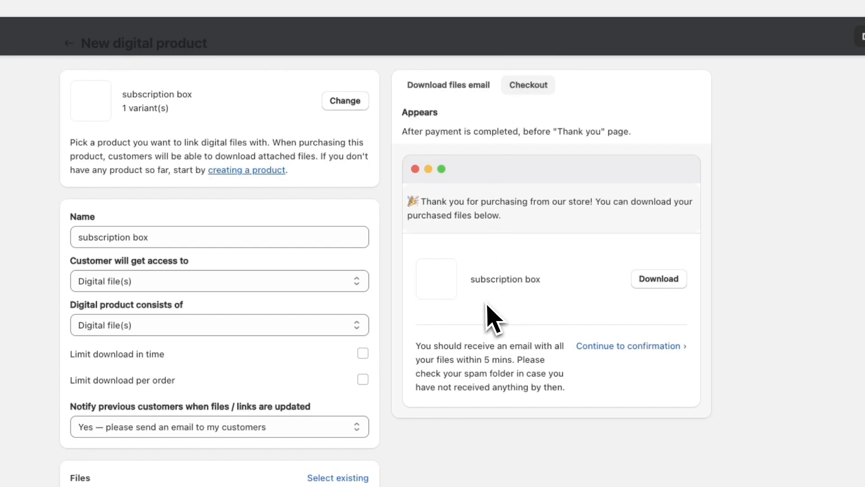
{"action": "left_click", "coordinate": [658, 283]}
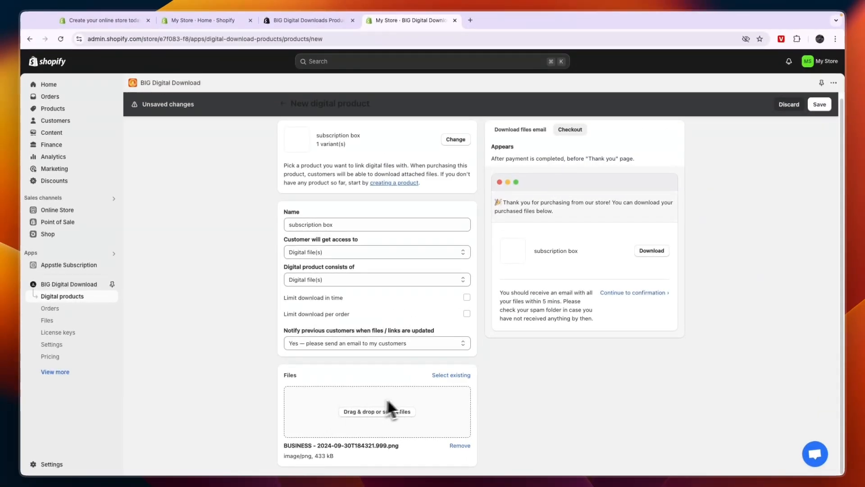
{"action": "scroll", "coordinate": [703, 280], "scroll_direction": "up", "scroll_amount": 1}
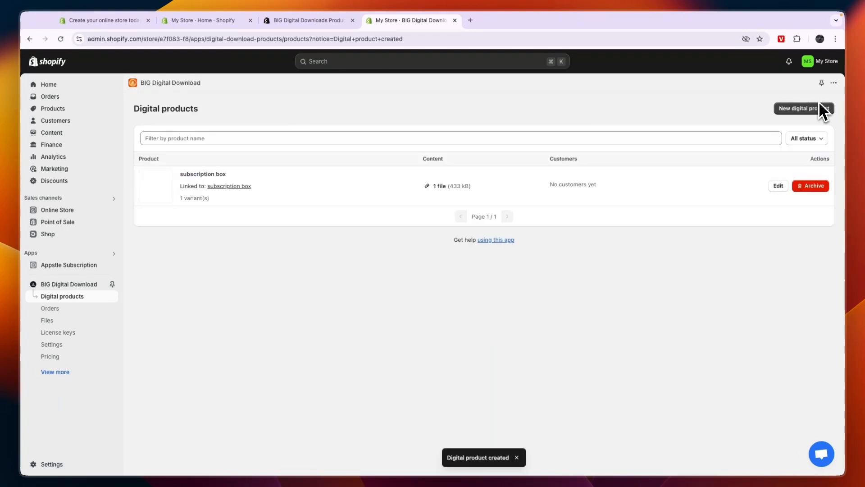
Open the linked subscription box product and copy the 123 discount code from the store's discounts
{"action": "left_click", "coordinate": [224, 186]}
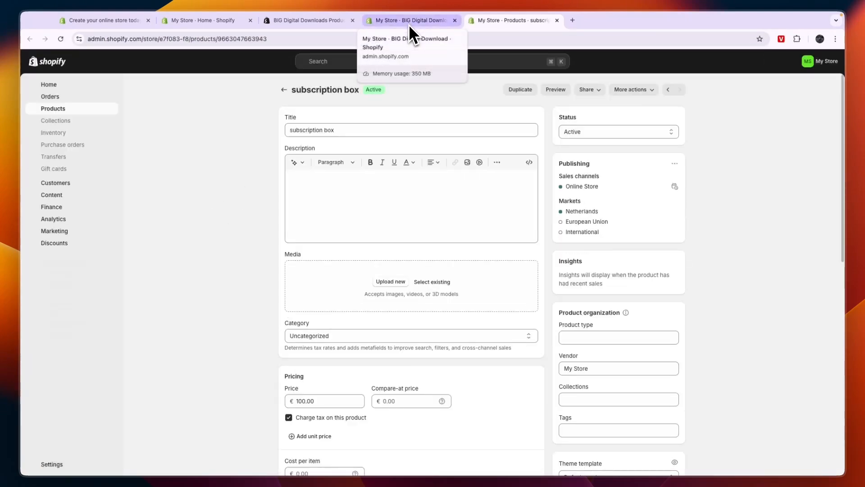
{"action": "left_click", "coordinate": [73, 246]}
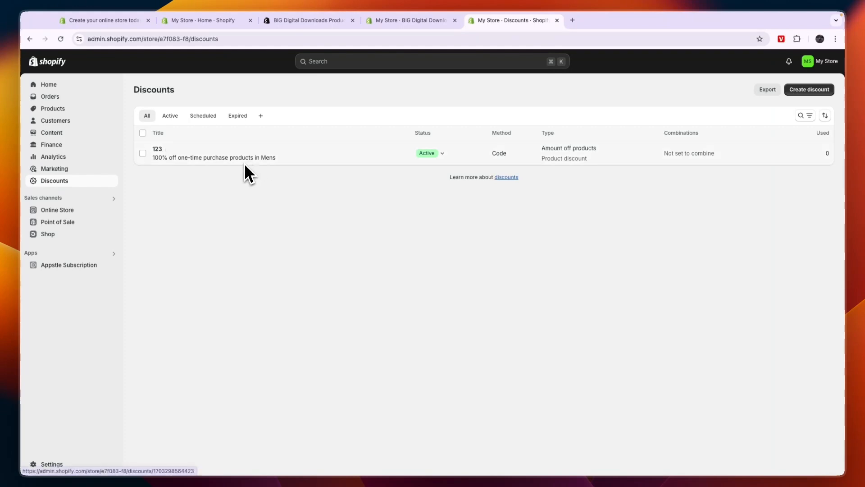
{"action": "left_click", "coordinate": [168, 149]}
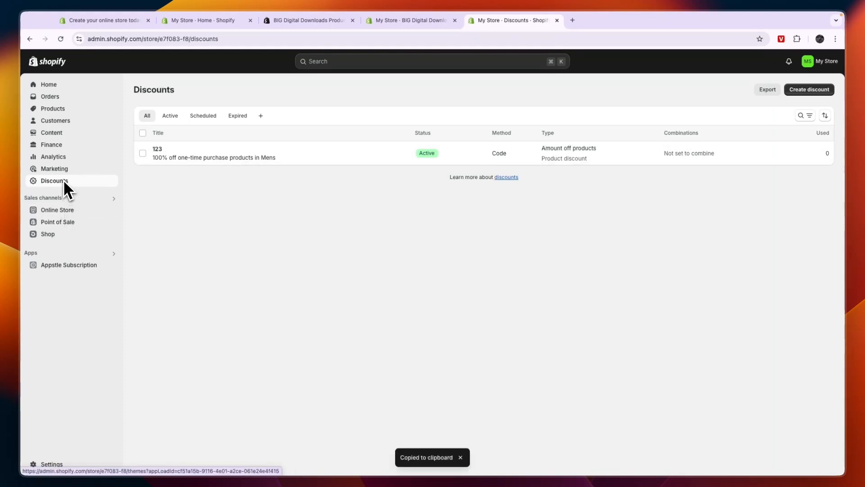
Preview the subscription box product in the online store and try to buy it immediately
{"action": "left_click", "coordinate": [75, 114]}
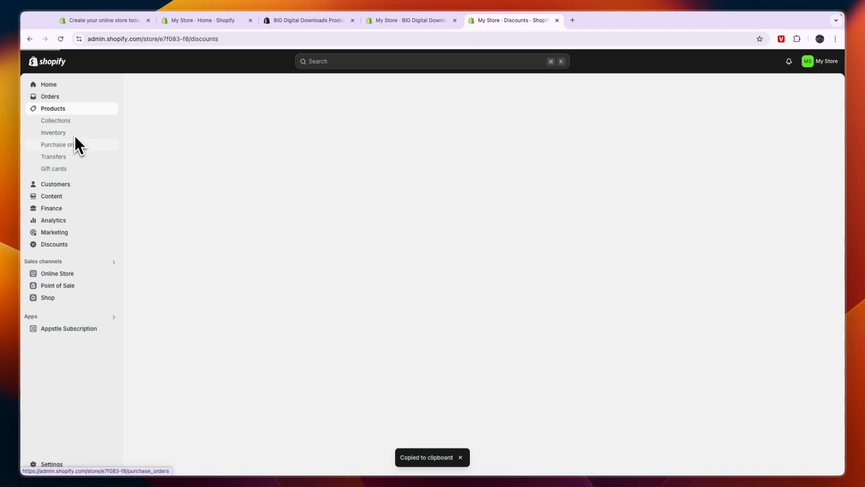
{"action": "left_click", "coordinate": [233, 176]}
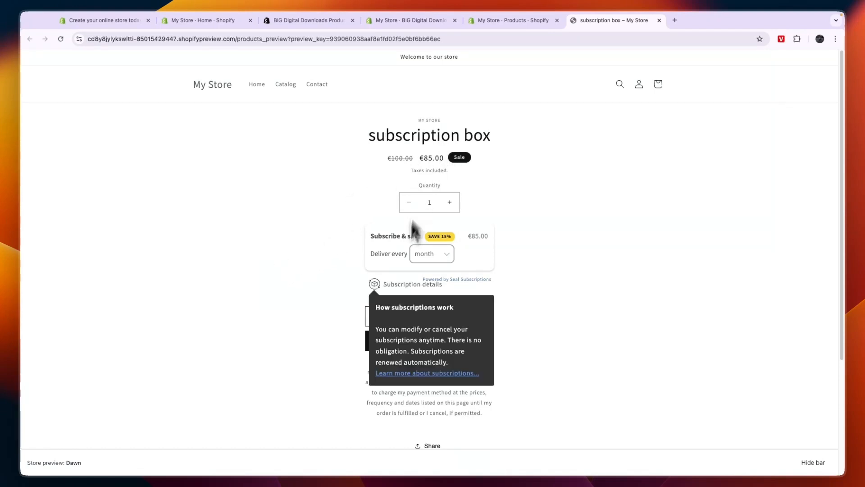
{"action": "left_click", "coordinate": [479, 346]}
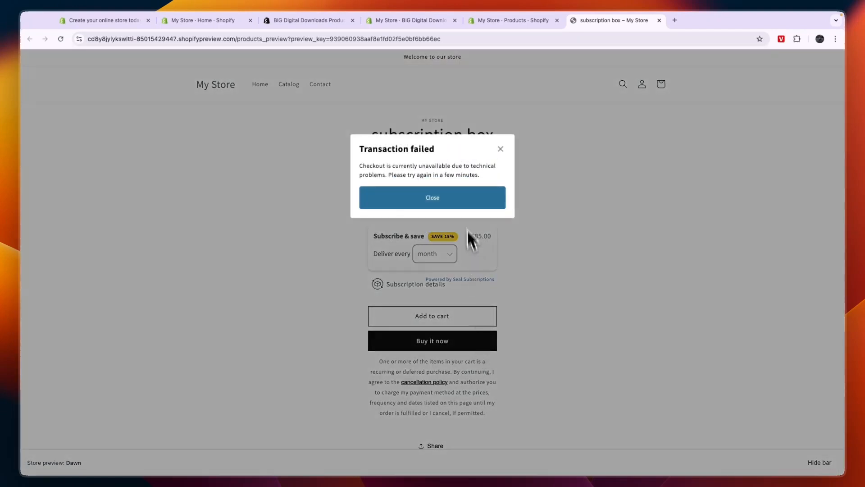
{"action": "left_click", "coordinate": [451, 200]}
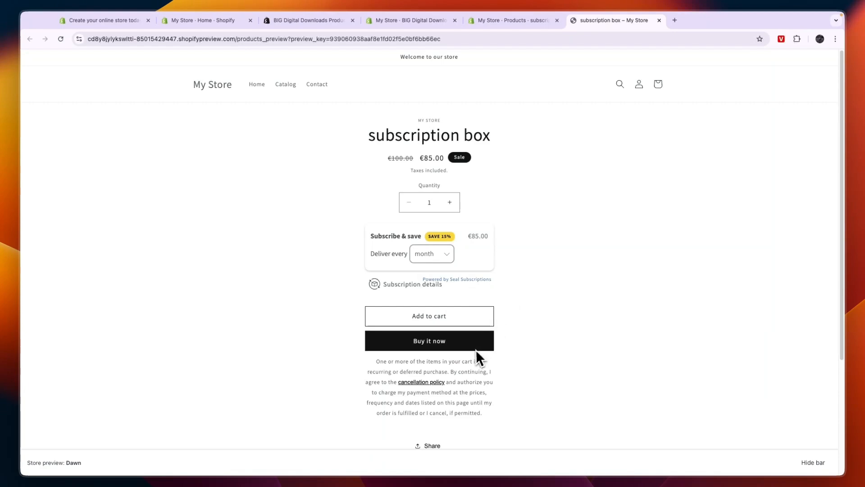
{"action": "left_click", "coordinate": [471, 345]}
{"action": "left_click", "coordinate": [425, 199]}
Check the payment provider setup in the store's settings and close the settings
{"action": "left_click", "coordinate": [513, 22]}
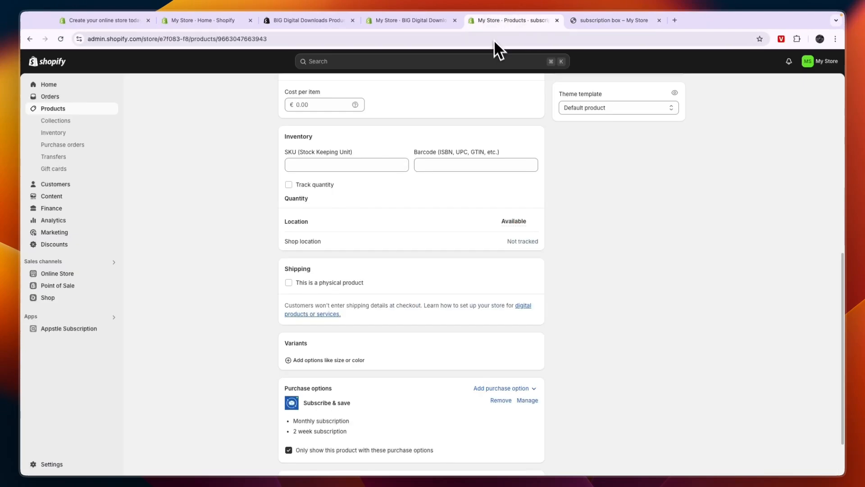
{"action": "left_click", "coordinate": [51, 464]}
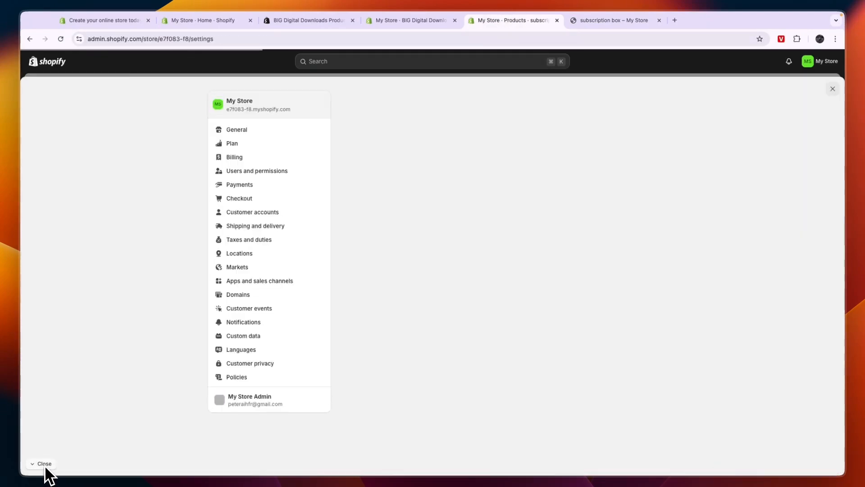
{"action": "left_click", "coordinate": [246, 190]}
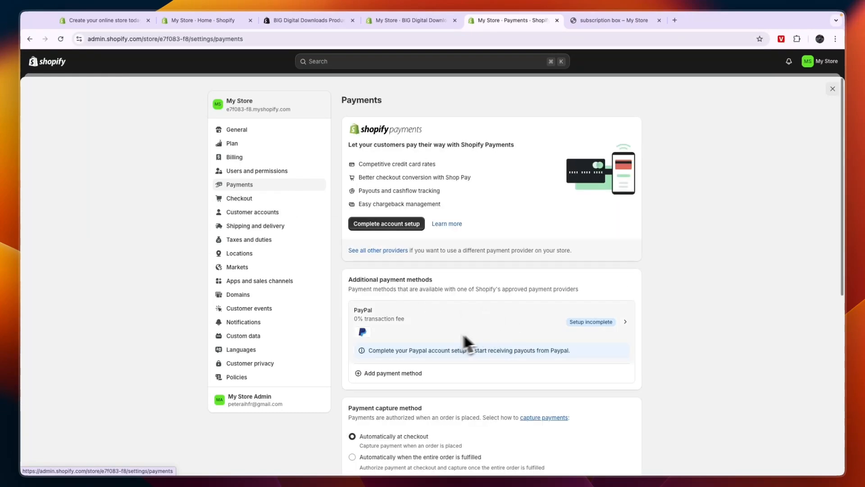
{"action": "left_click", "coordinate": [834, 92]}
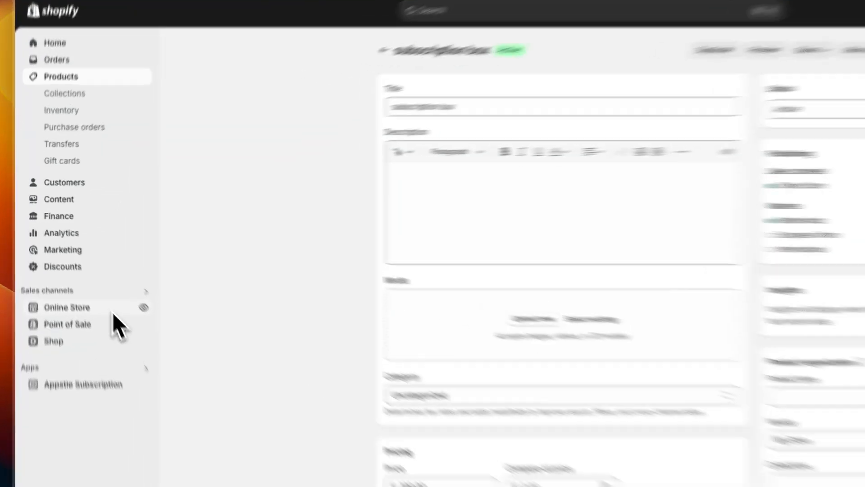
Return to the BIG Digital Download app's dashboard from the store admin
{"action": "left_click", "coordinate": [90, 276]}
{"action": "left_click", "coordinate": [84, 316]}
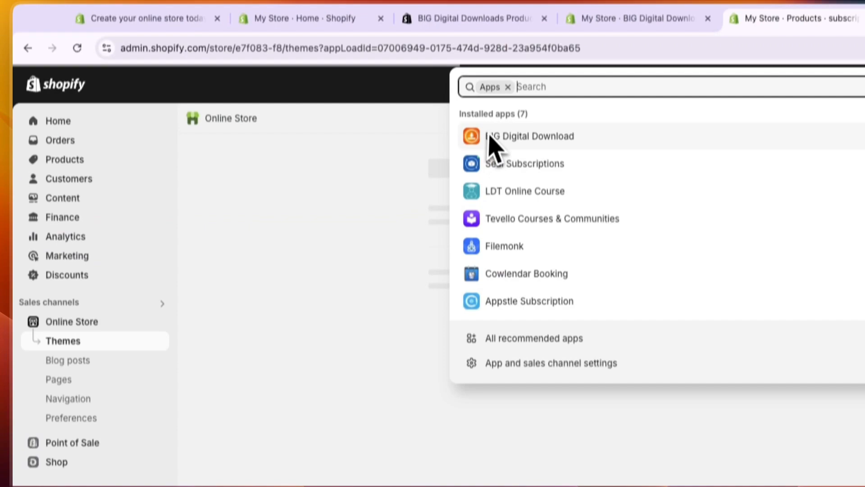
{"action": "left_click", "coordinate": [490, 38]}
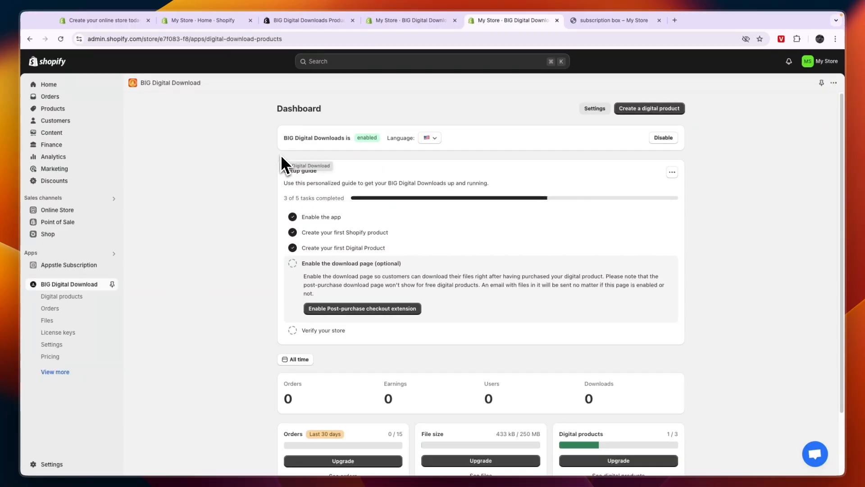
Examine the plan's usage limits for orders, file size and digital products on the app dashboard
{"action": "scroll", "coordinate": [412, 205], "scroll_direction": "down", "scroll_amount": 3}
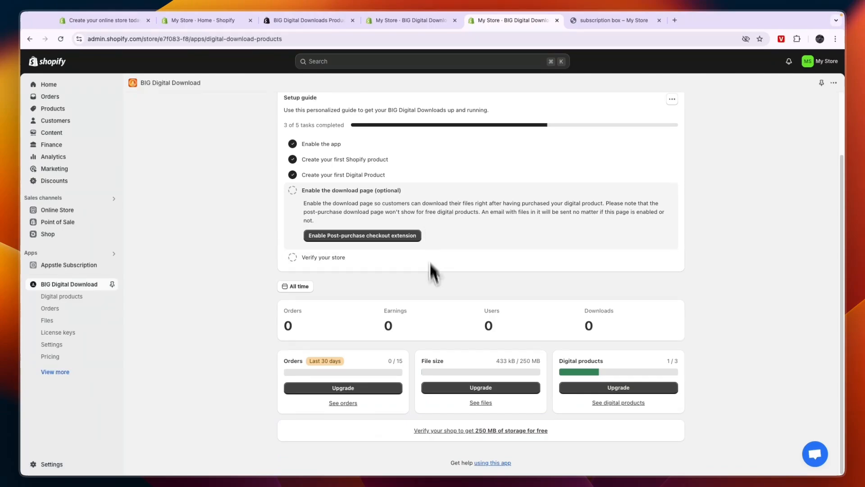
{"action": "left_click_drag", "start_coordinate": [495, 361], "coordinate": [540, 364]}
{"action": "left_click", "coordinate": [487, 366]}
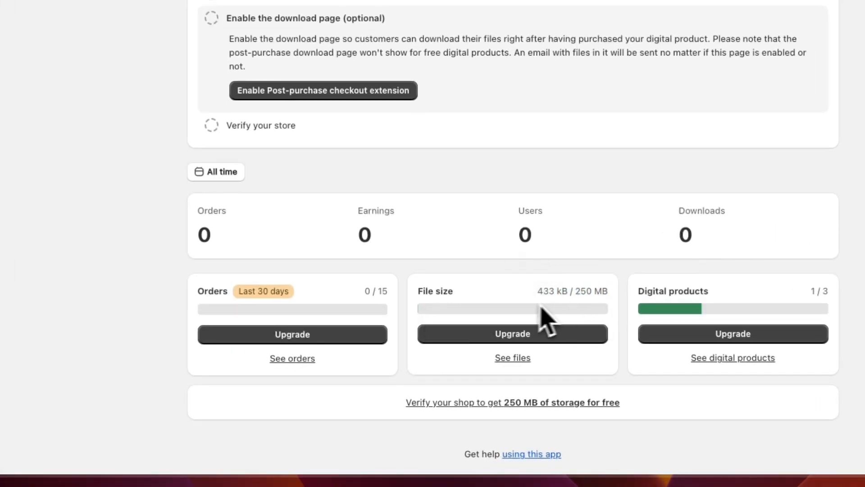
{"action": "left_click_drag", "start_coordinate": [574, 291], "coordinate": [616, 288]}
{"action": "left_click", "coordinate": [614, 291]}
{"action": "left_click_drag", "start_coordinate": [206, 292], "coordinate": [316, 296]}
{"action": "left_click", "coordinate": [315, 297]}
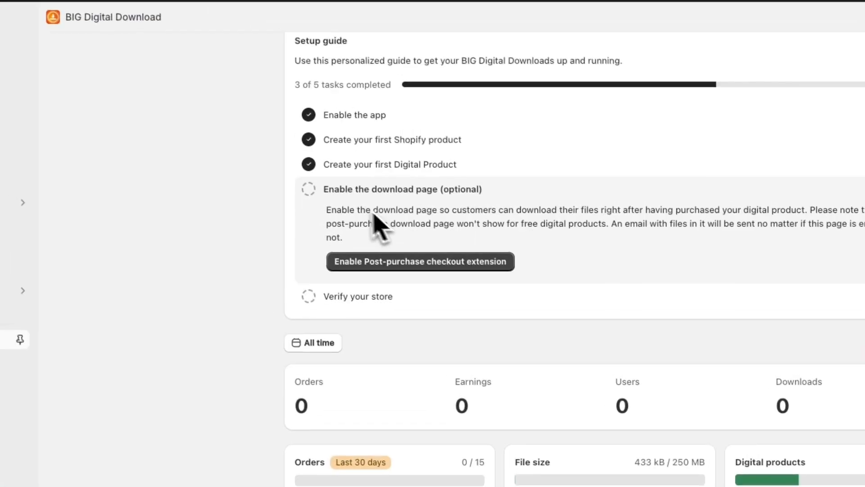
Start enabling the post-purchase checkout extension for the optional download page in the setup guide
{"action": "left_click_drag", "start_coordinate": [325, 193], "coordinate": [451, 194]}
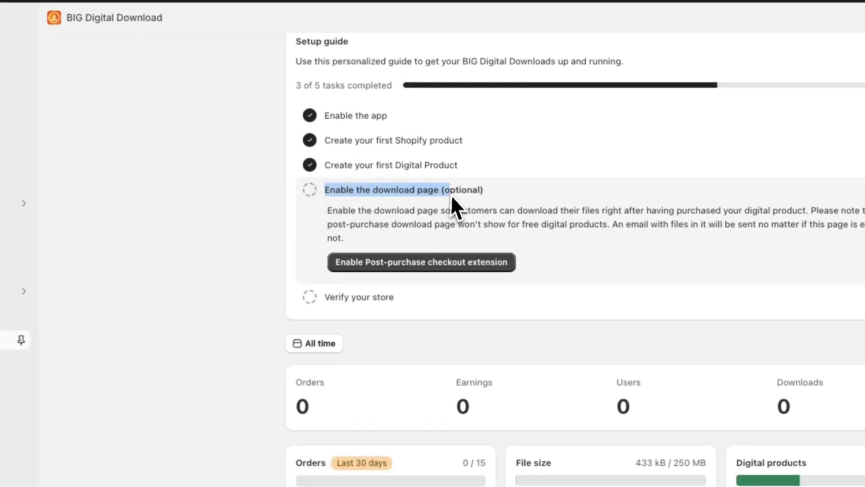
{"action": "left_click", "coordinate": [436, 213]}
{"action": "left_click", "coordinate": [414, 269]}
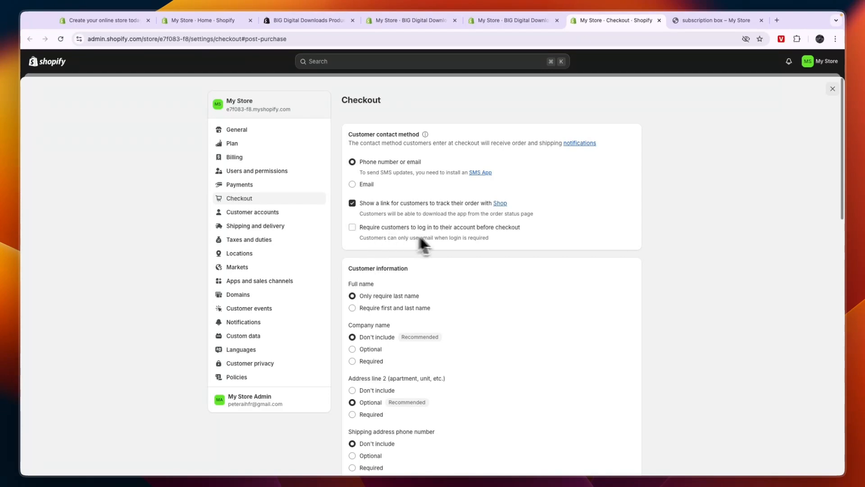
Read the Verify your store task in the setup guide and compare it with the app branding in the download email preview
{"action": "key", "text": "ctrl+shift+Tab"}
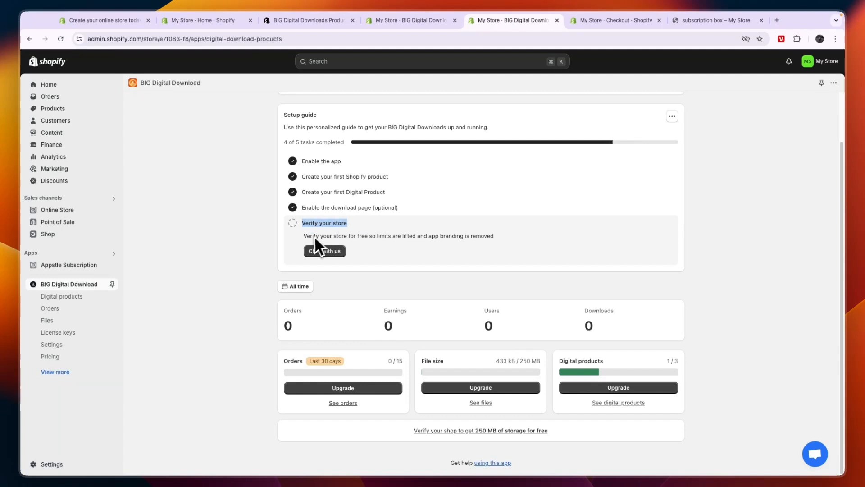
{"action": "left_click_drag", "start_coordinate": [361, 237], "coordinate": [404, 238]}
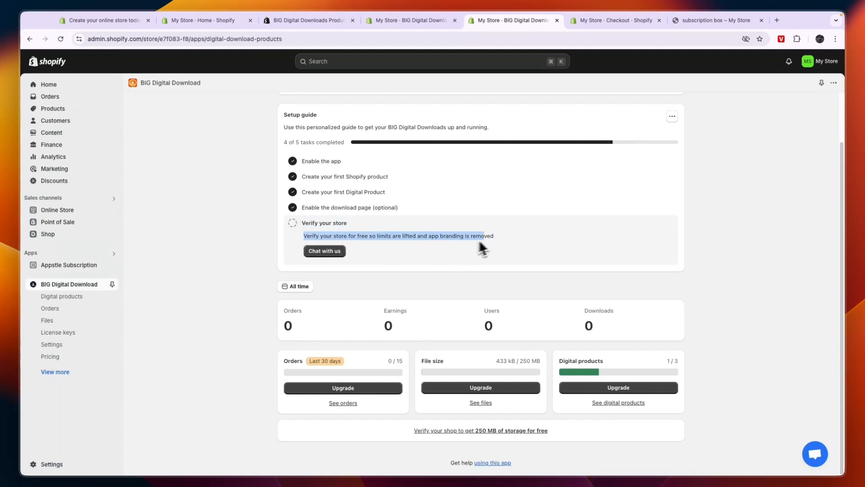
{"action": "left_click_drag", "start_coordinate": [479, 242], "coordinate": [501, 237]}
{"action": "left_click", "coordinate": [501, 237]}
{"action": "key", "text": "ctrl+shift+Tab"}
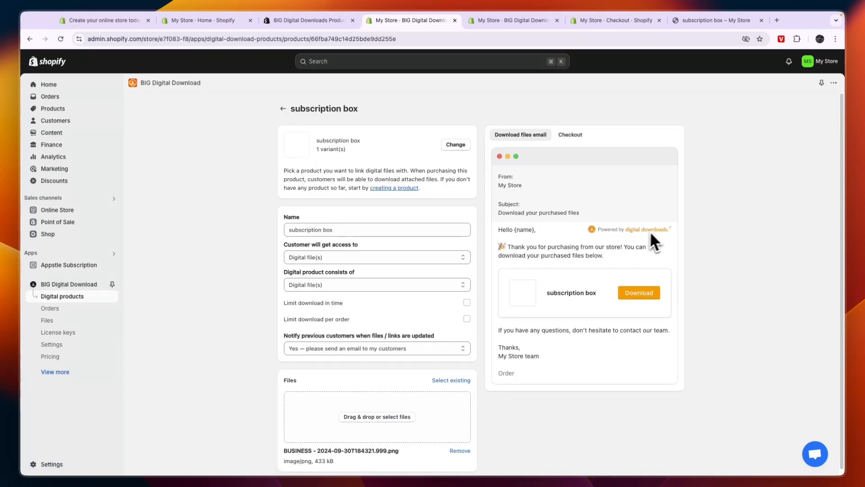
{"action": "key", "text": "ctrl+Tab"}
{"action": "key", "text": "ctrl+Tab"}
{"action": "key", "text": "ctrl+shift+Tab"}
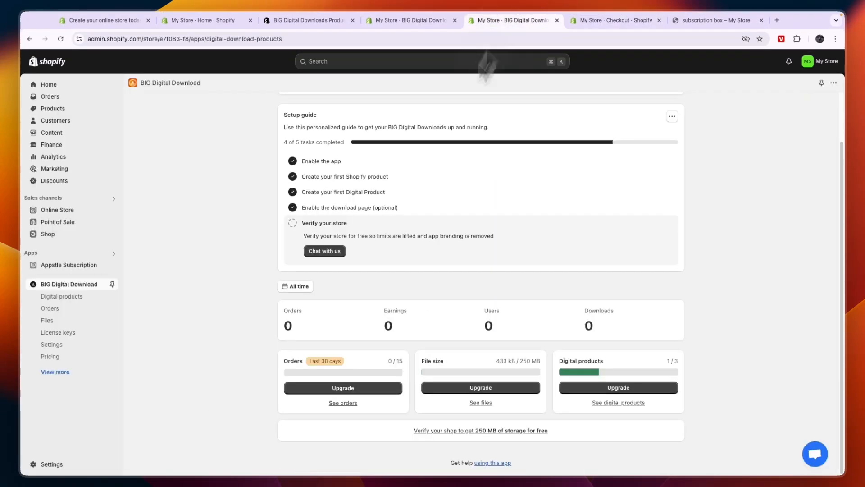
View the store verification support chat, close it, and switch to the Shopify free trial page
{"action": "left_click", "coordinate": [339, 249]}
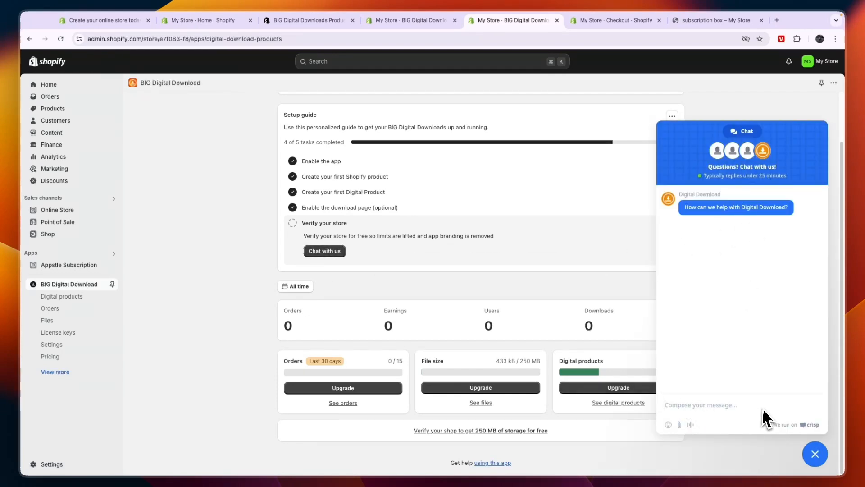
{"action": "left_click", "coordinate": [815, 453]}
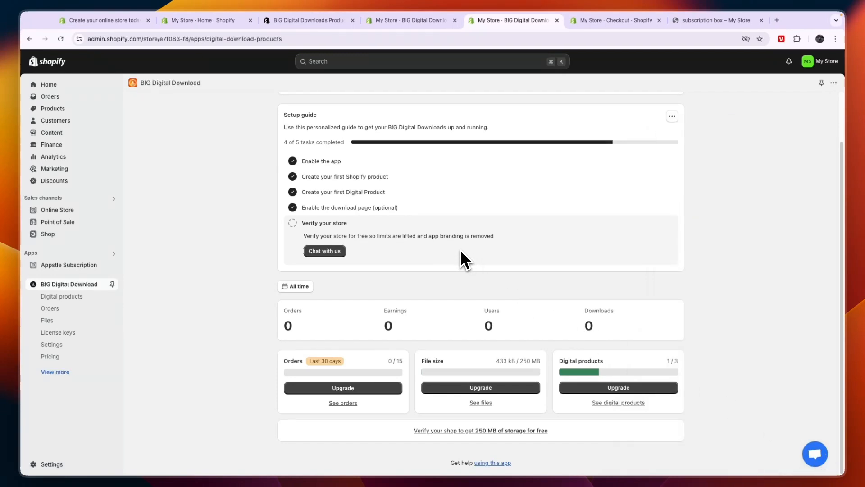
{"action": "key", "text": "super+1"}
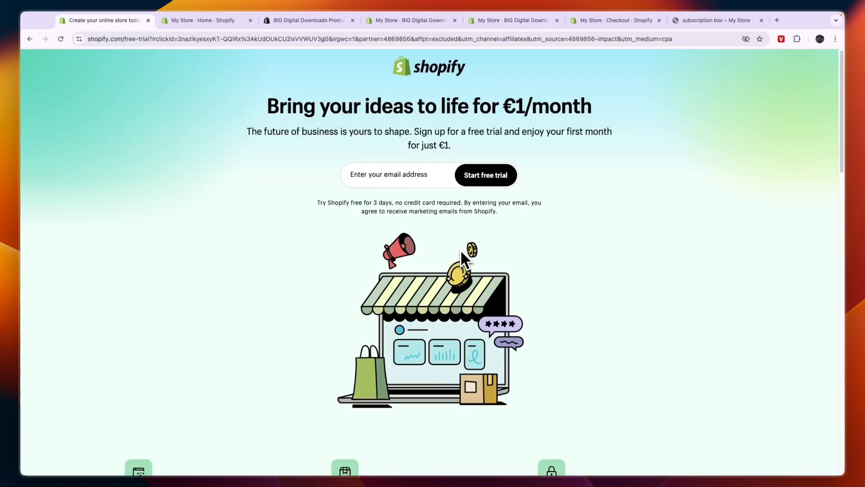